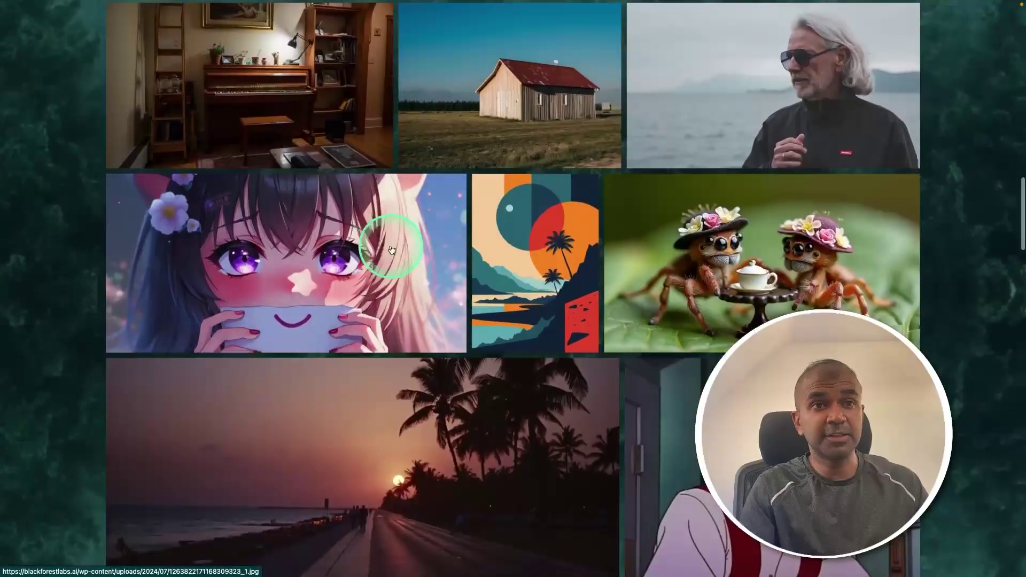
scroll(728, 298, down, 7)
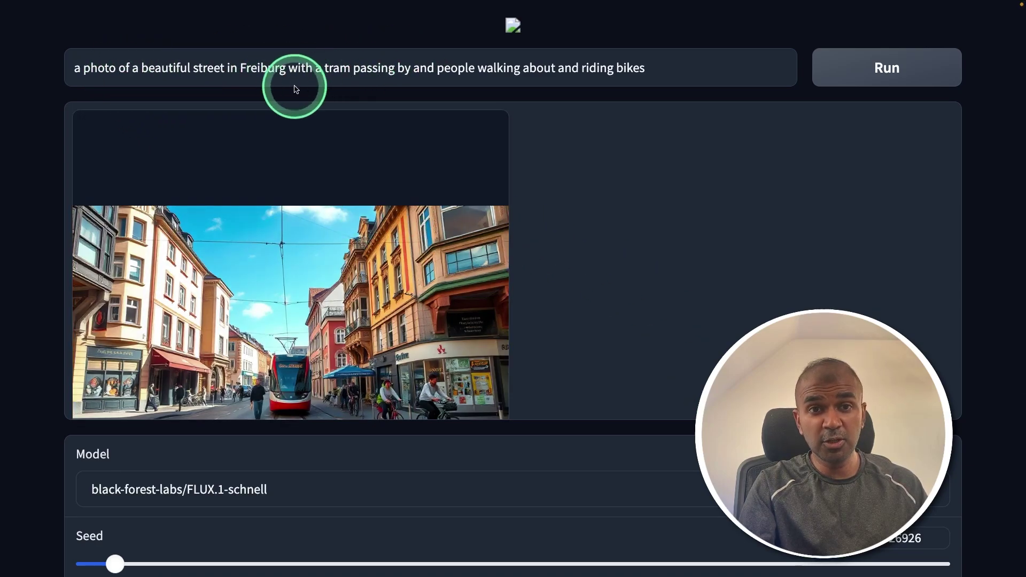
Scroll down the Black Forest Labs page and start generating the Freiburg tram image
key(Return)
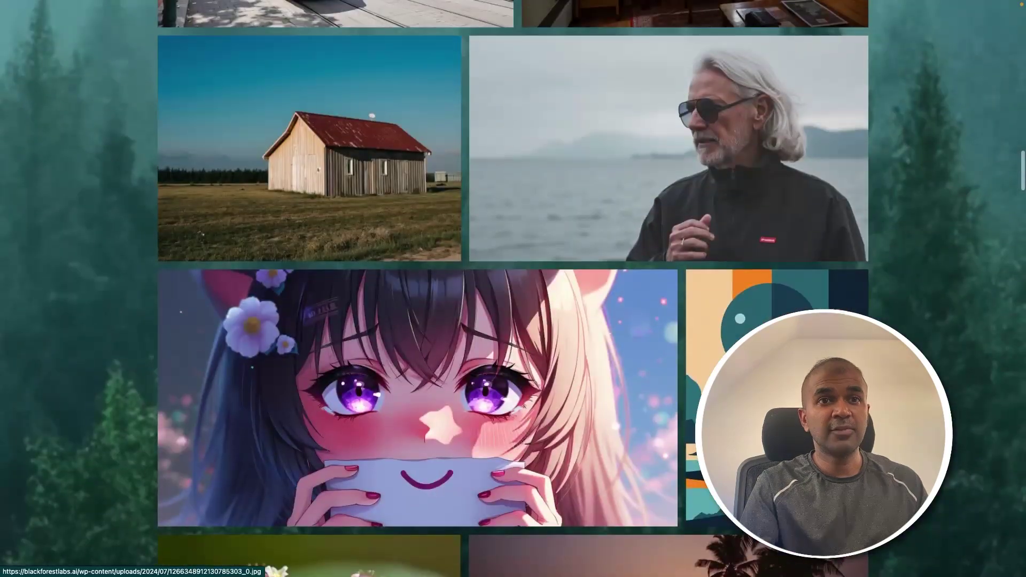
Scroll down through the gallery of FLUX sample images
scroll(513, 289, down, 12)
scroll(531, 201, down, 15)
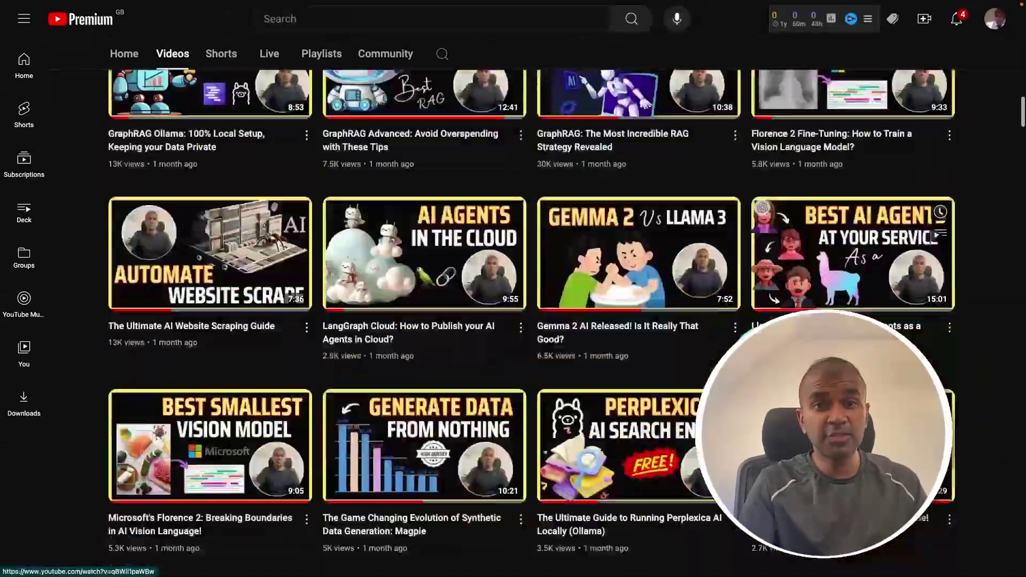
scroll(513, 321, down, 10)
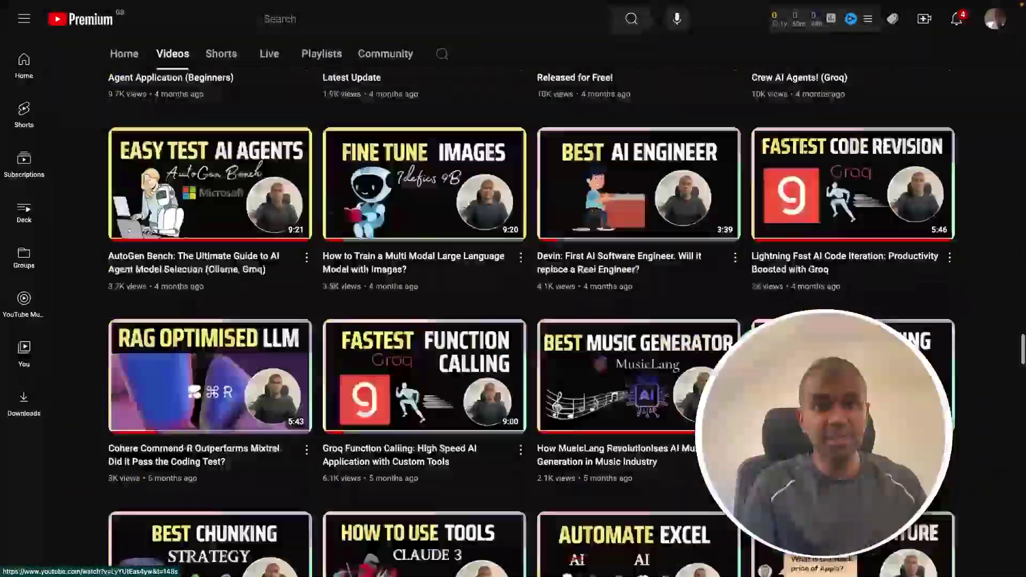
Open the 'vLLM: AI Server with 3.5x Higher Throughput' video and like it
click(389, 242)
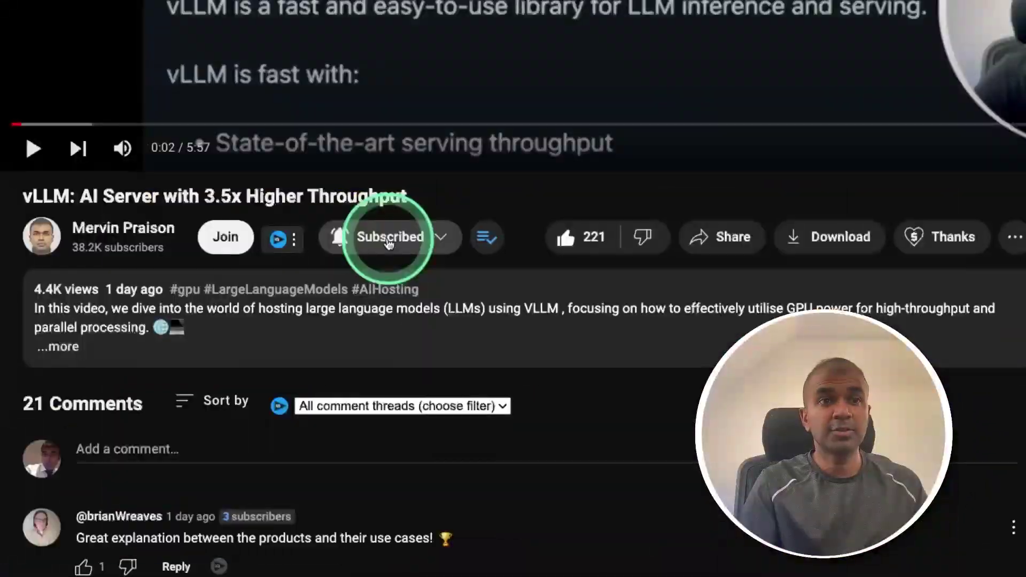
click(378, 274)
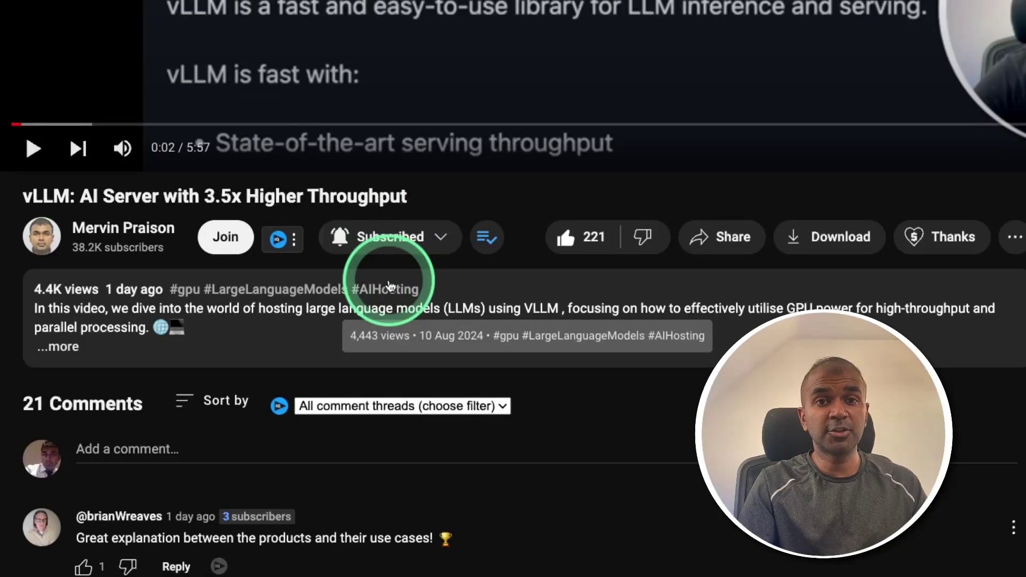
click(605, 244)
click(570, 244)
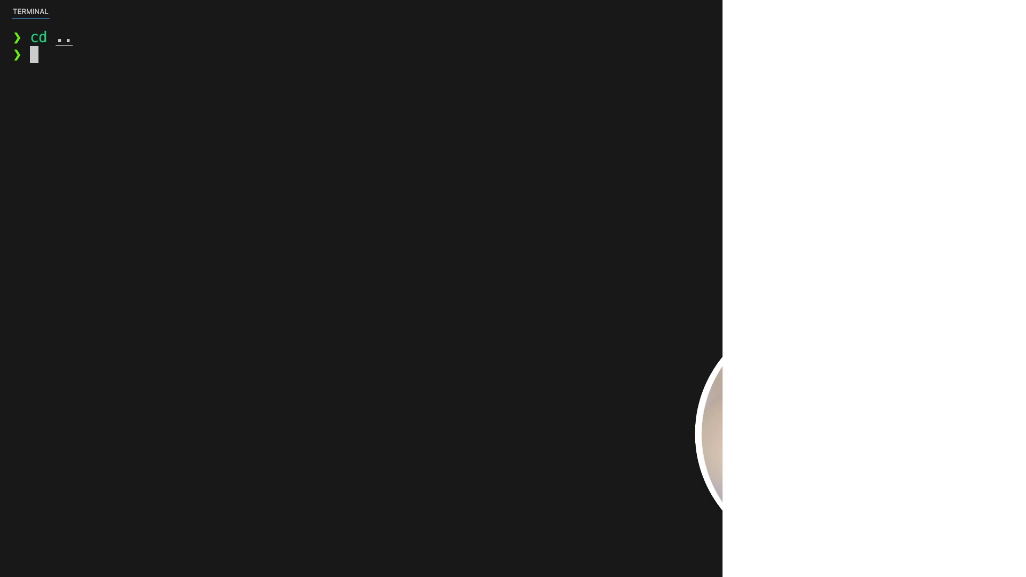
Clone the flux-webui repository and pip install its requirements.txt dependencies
text(git clone)
key(Right)
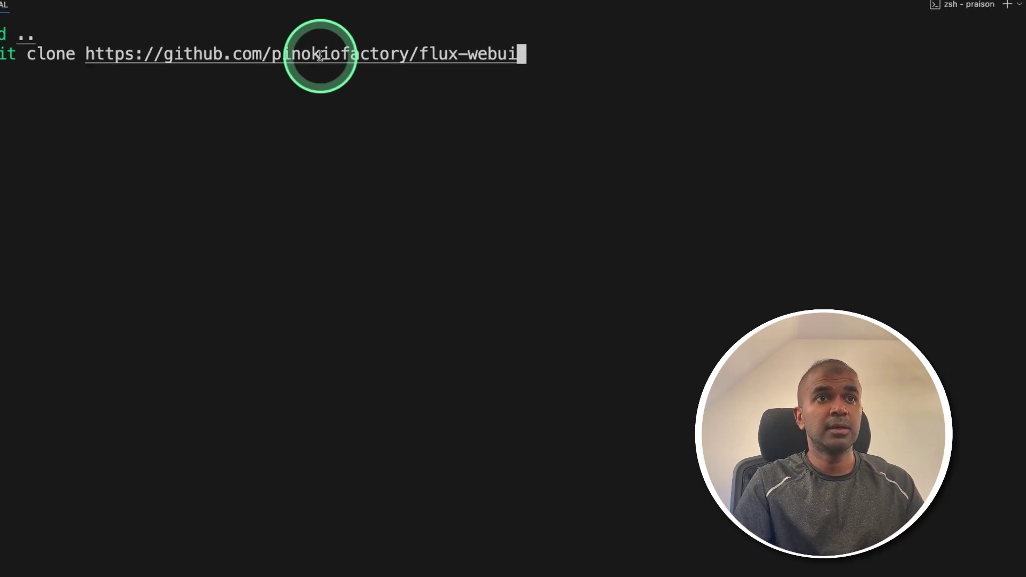
drag(112, 54, 334, 97)
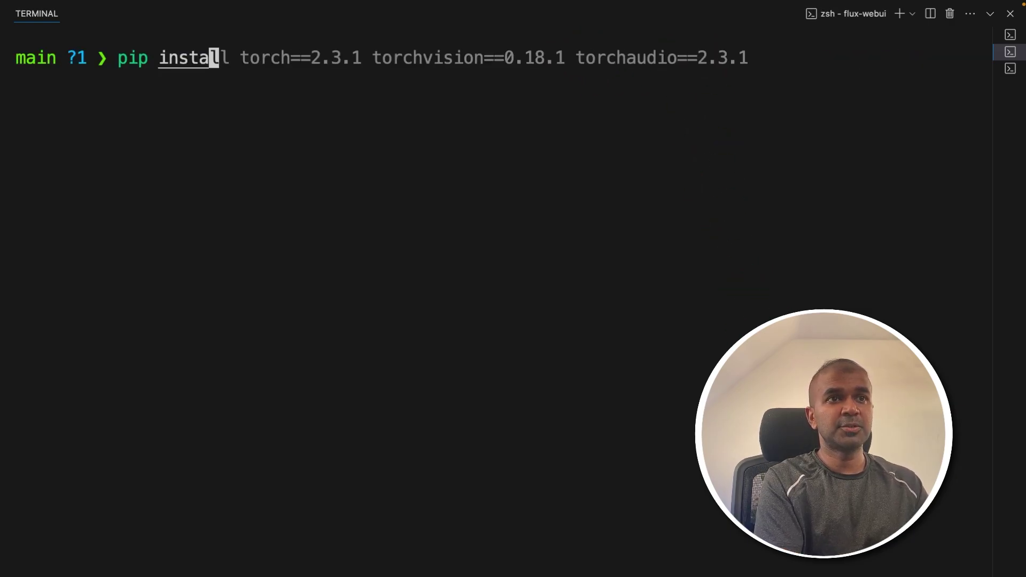
text(l -r req)
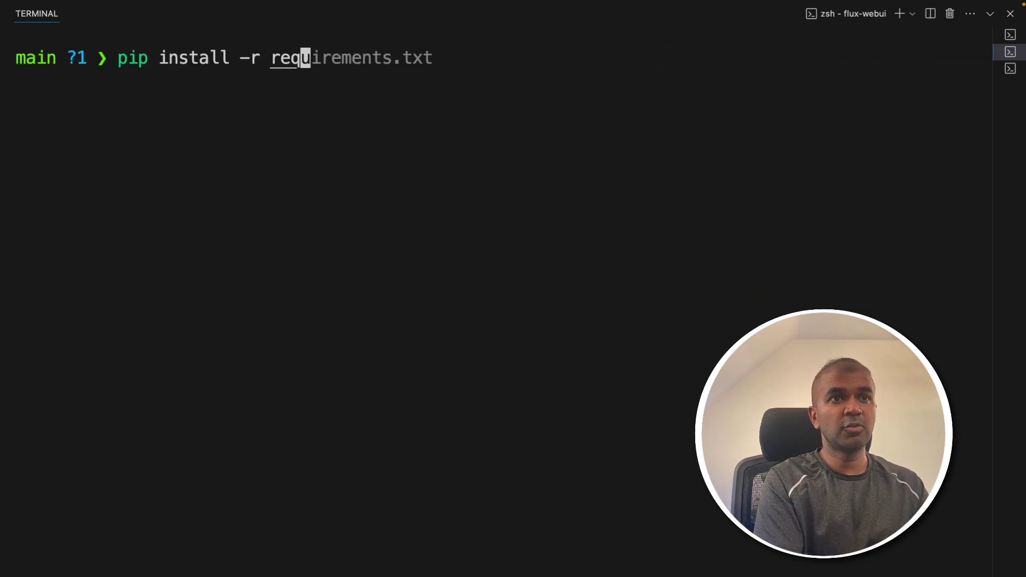
text(u)
key(Right)
key(Return)
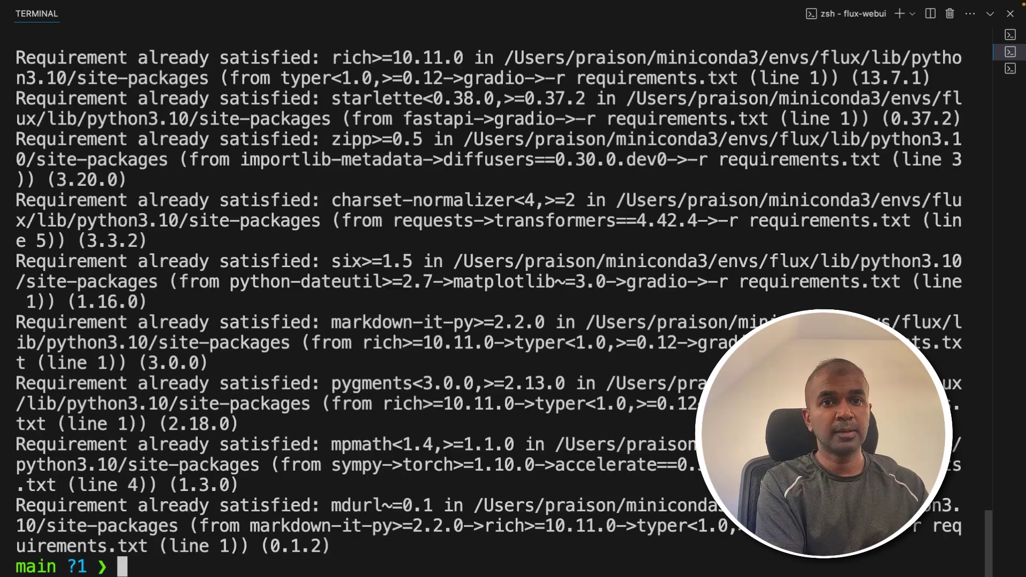
Launch the app with python app.py and select its 127.0.0.1:7860 server address
key(ctrl+l)
text(python app.py)
key(Return)
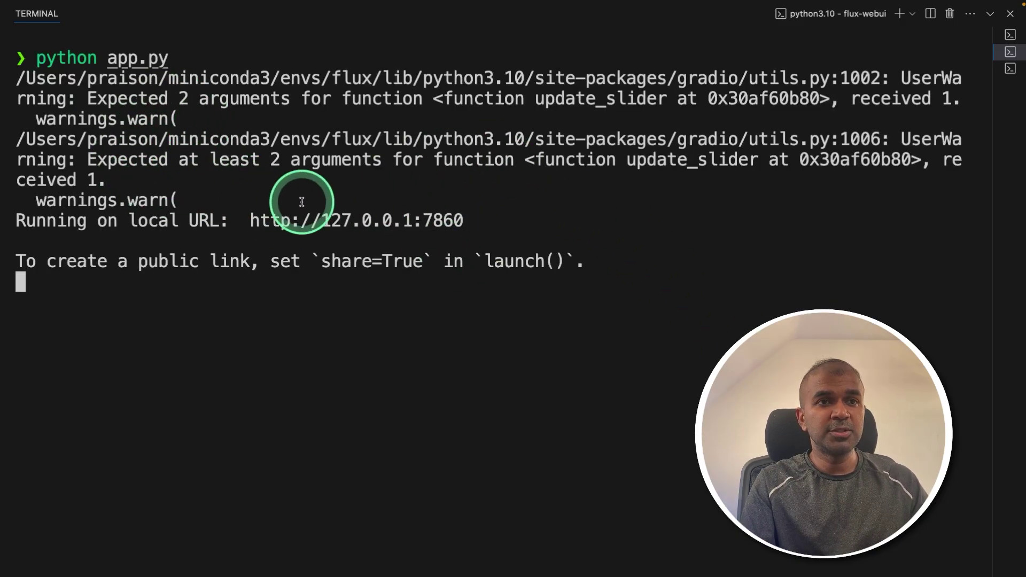
drag(252, 222, 424, 227)
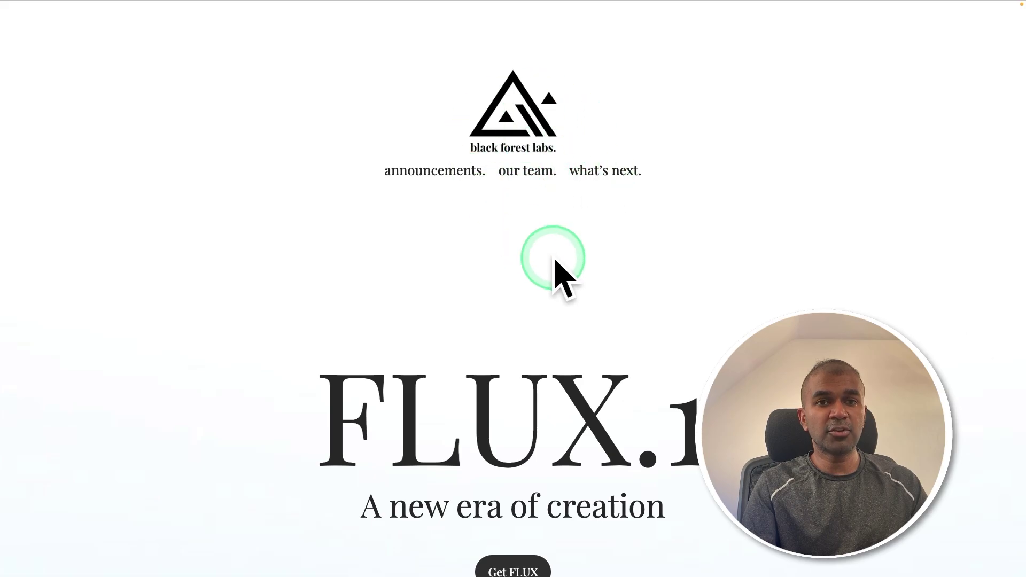
Open the Freiburg tram gallery image full-size and copy its caption prompt
scroll(495, 220, down, 3)
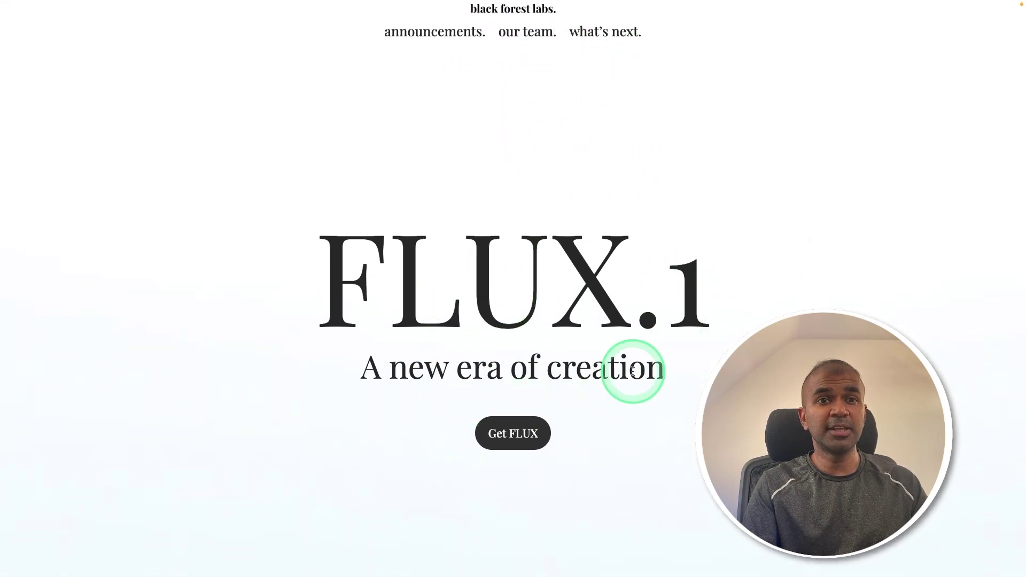
scroll(632, 371, down, 15)
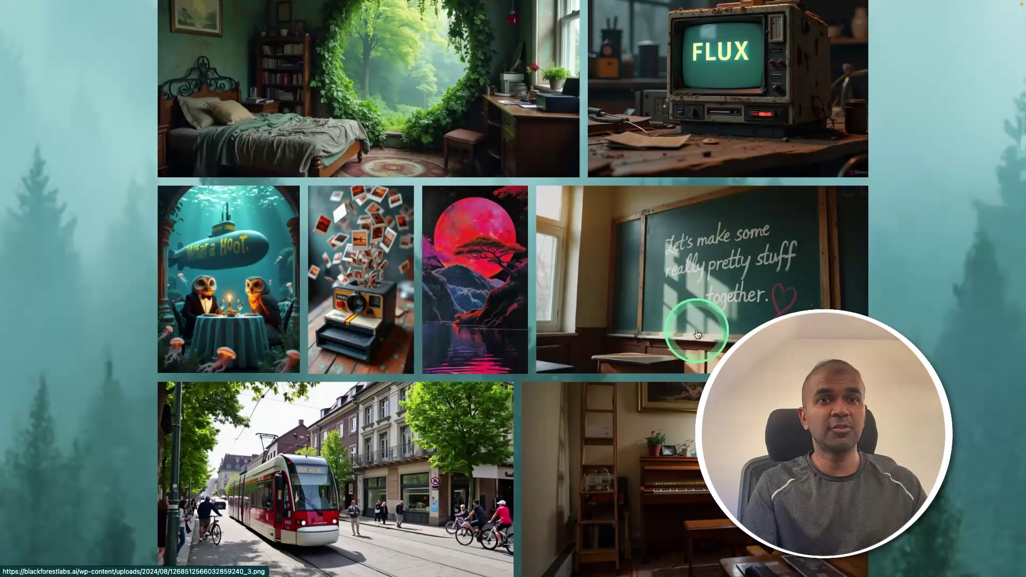
scroll(630, 342, down, 10)
scroll(610, 341, down, 7)
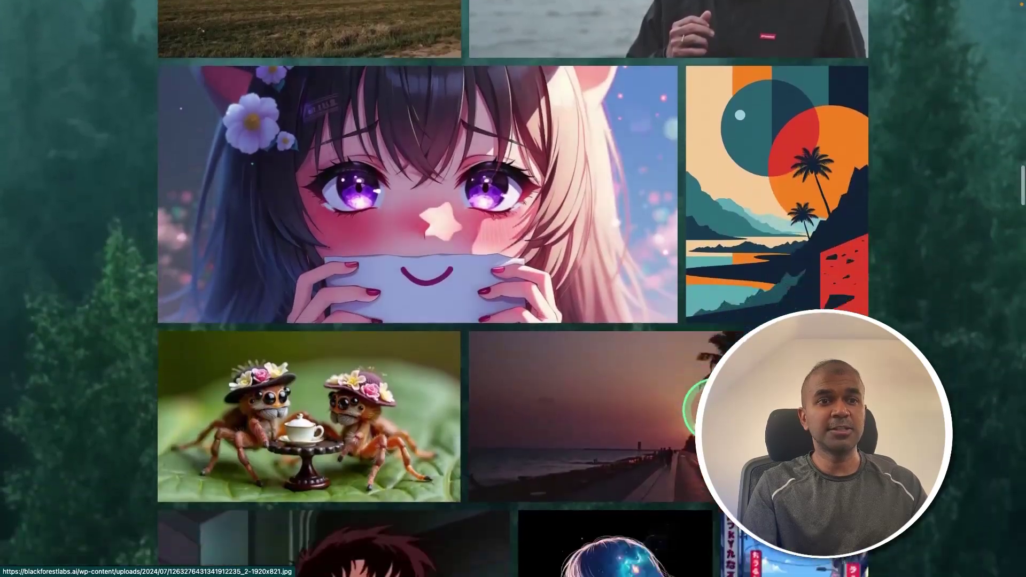
scroll(615, 414, up, 14)
scroll(609, 412, up, 2)
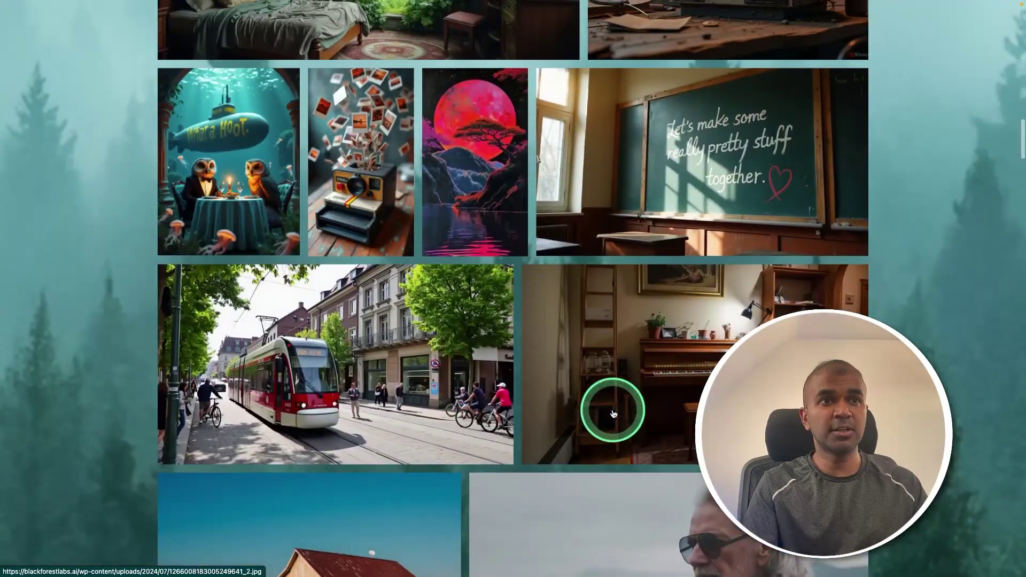
click(331, 360)
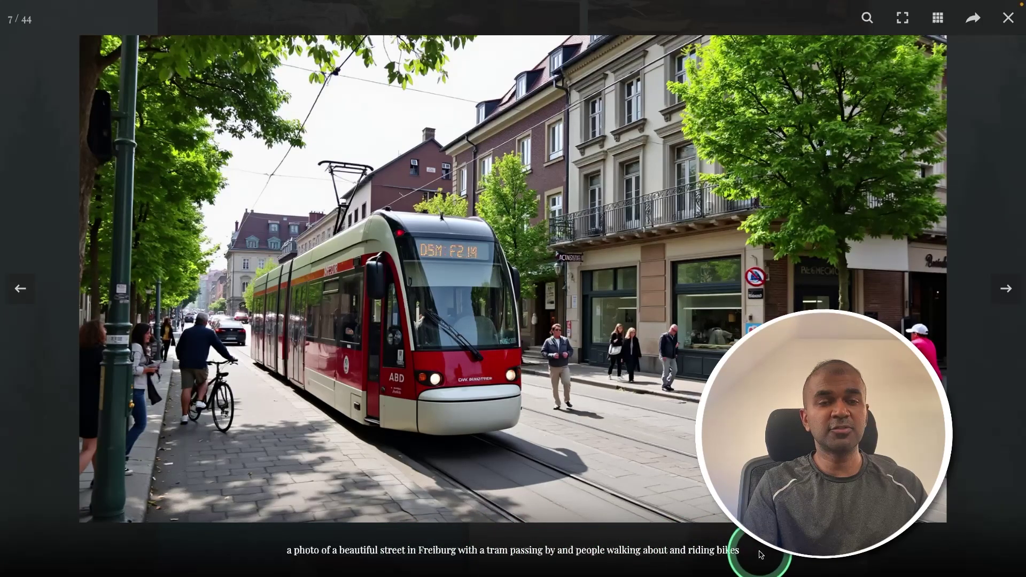
drag(762, 553, 302, 553)
key(ctrl+c)
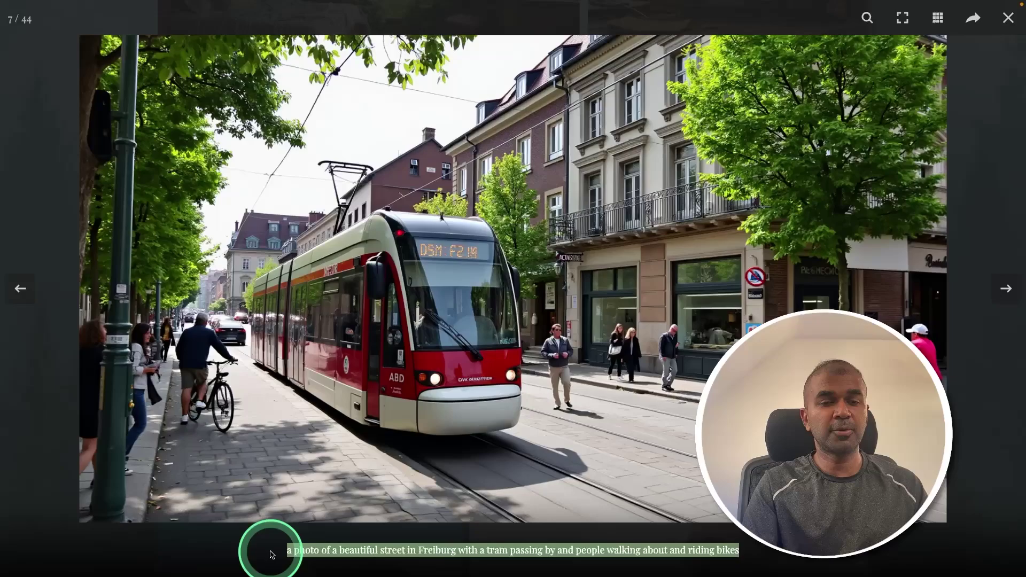
click(332, 63)
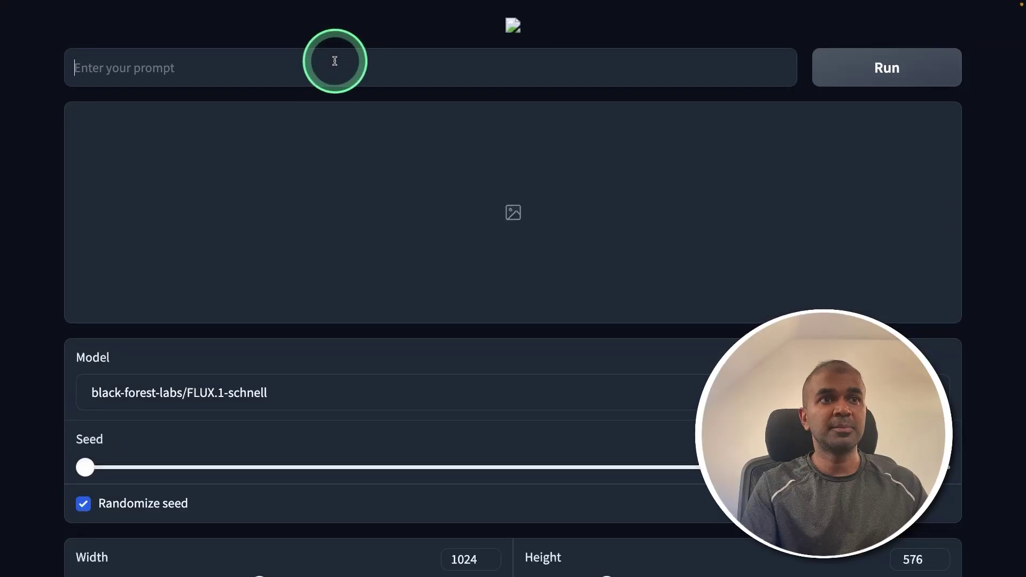
Paste the Freiburg tram caption as the prompt and run FLUX.1-schnell generation
key(ctrl+v)
click(845, 72)
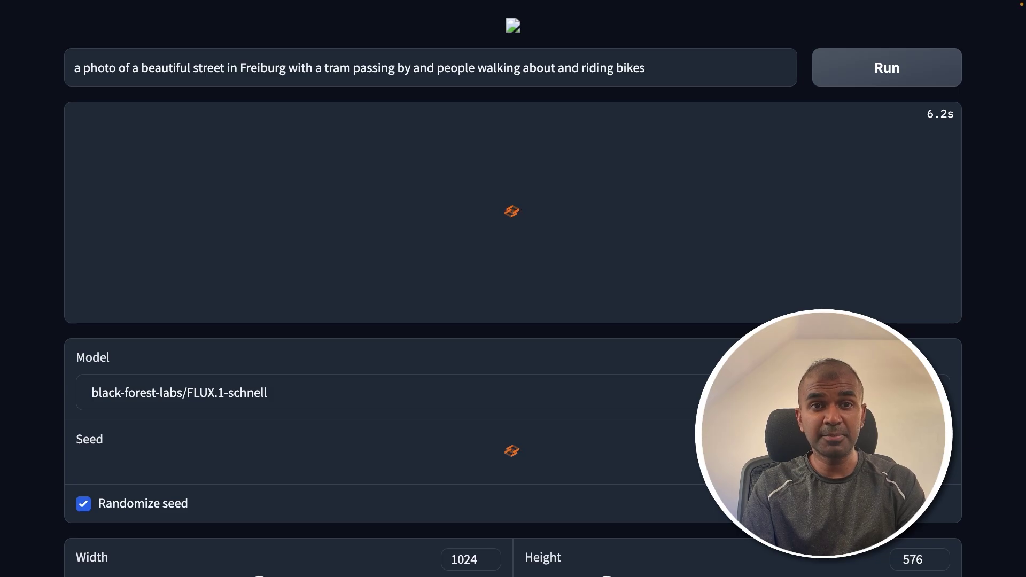
click(586, 327)
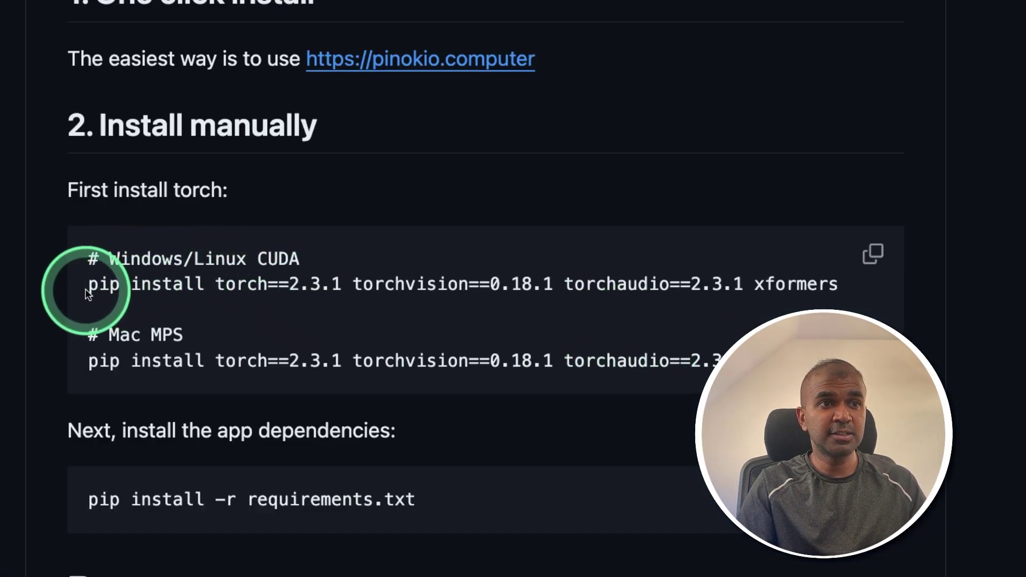
drag(85, 294, 802, 287)
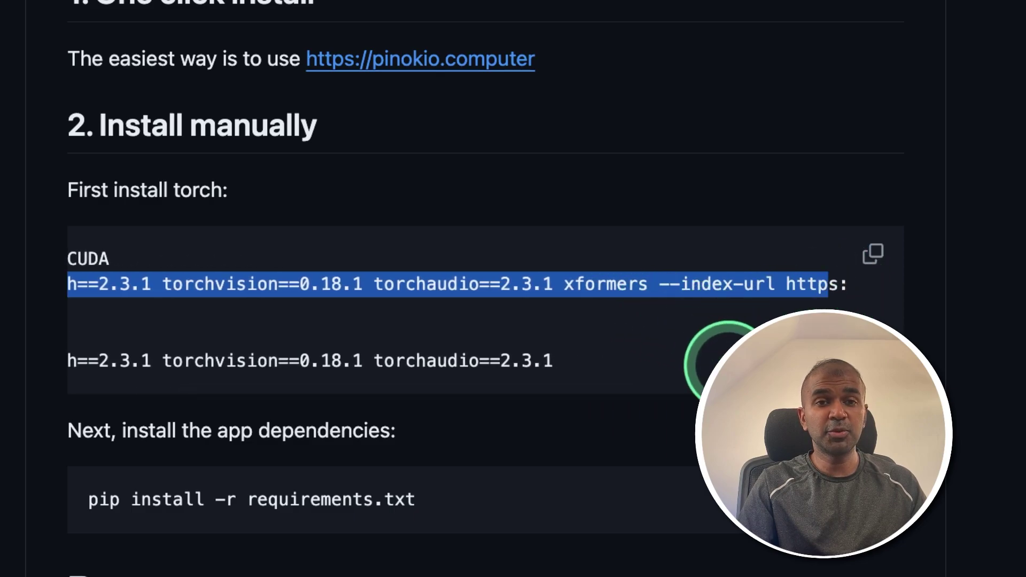
click(609, 356)
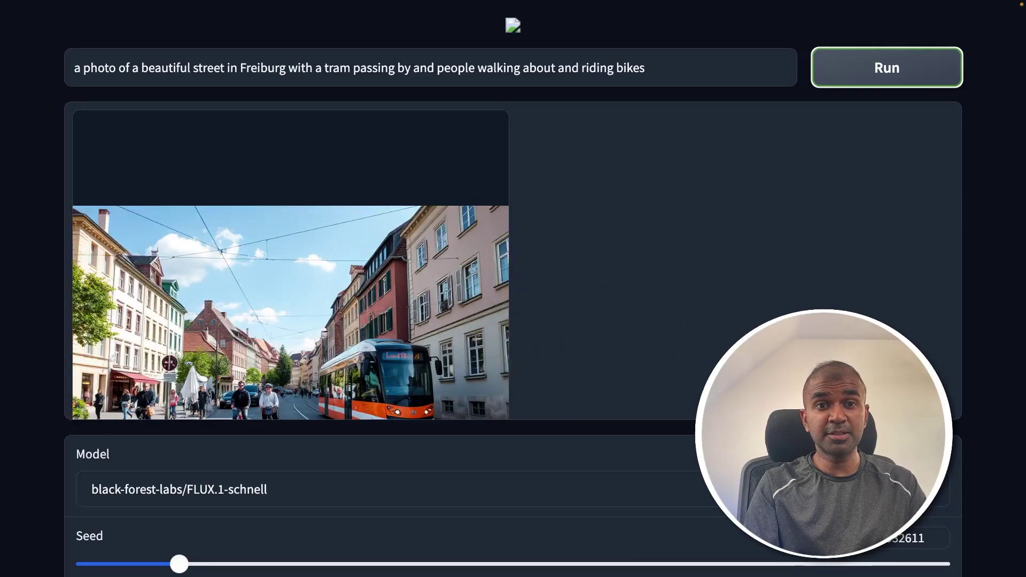
Open the generated Freiburg tram street image in the preview and show it full screen
click(287, 261)
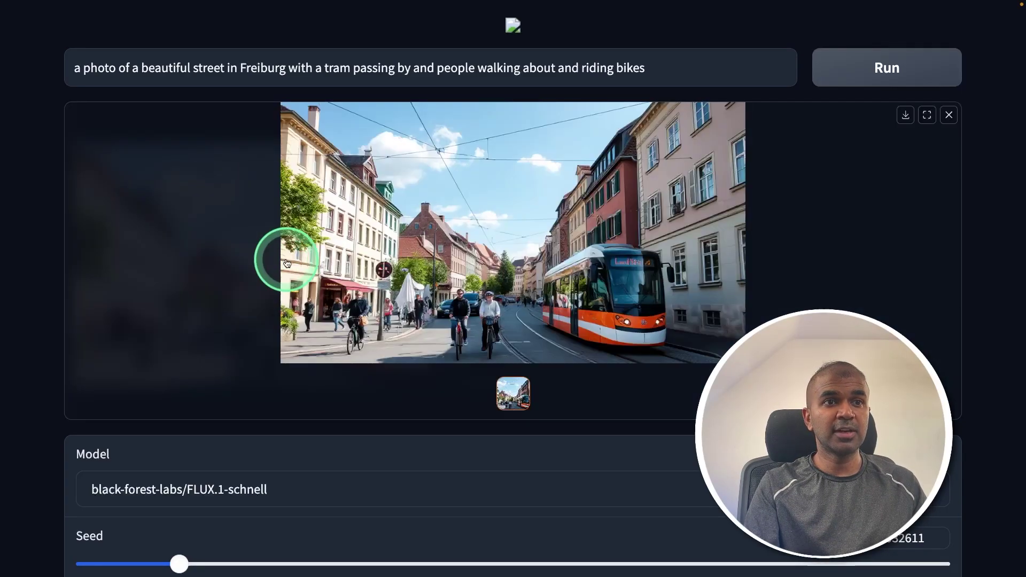
click(567, 276)
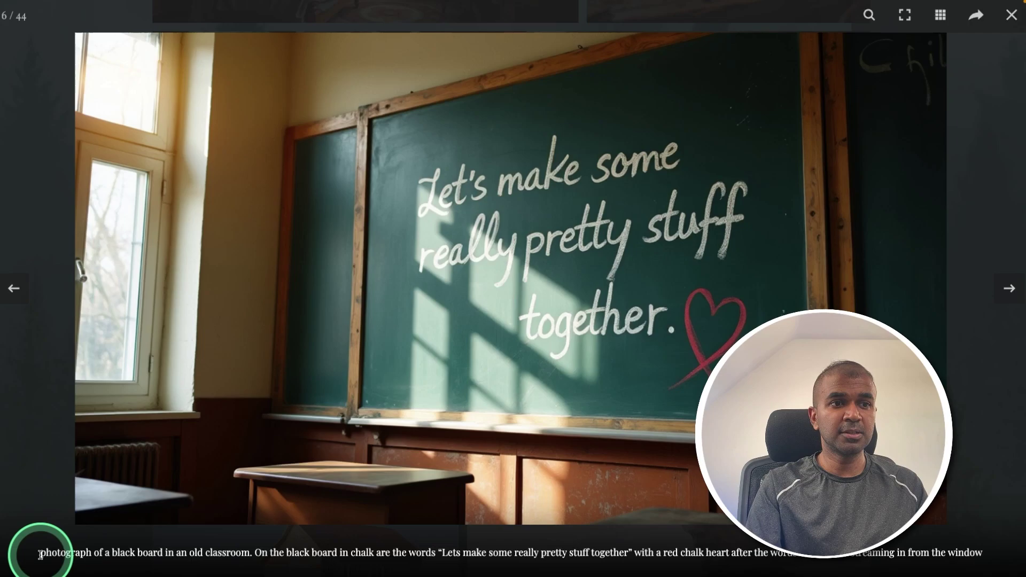
Copy the chalkboard photo's full caption prompt and generate it in Flux WebUI
drag(40, 555, 992, 556)
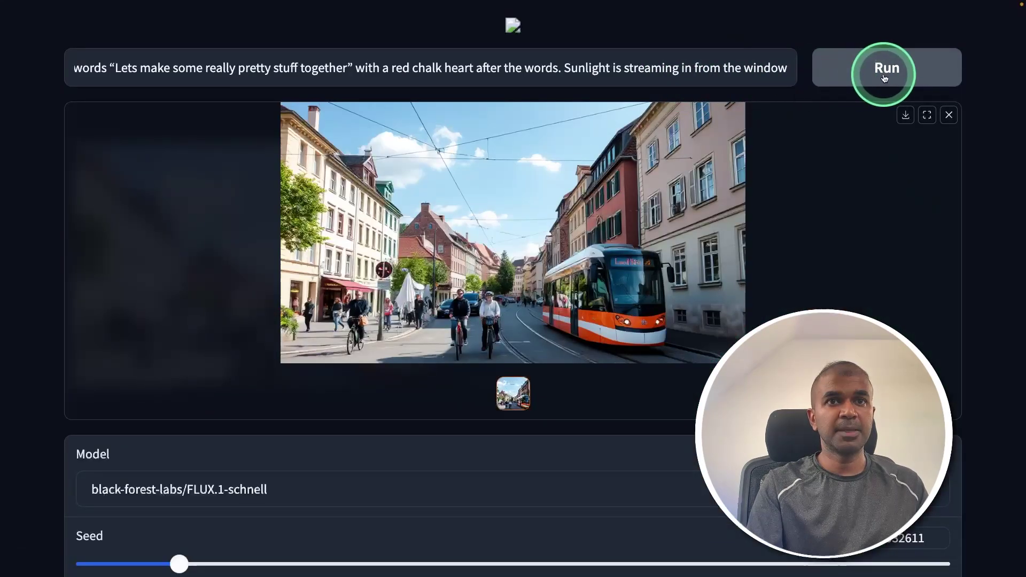
click(887, 68)
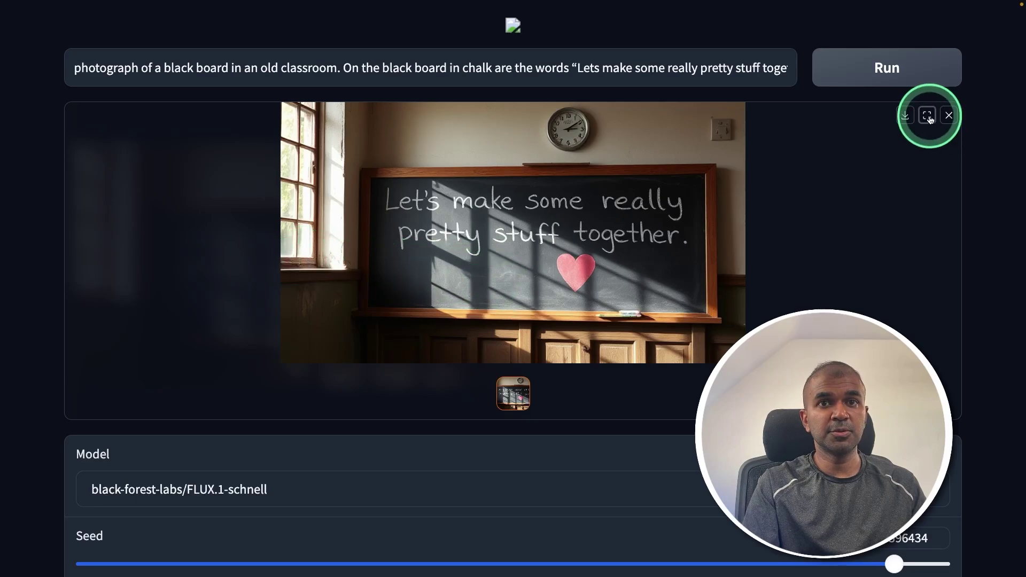
Switch the generated chalkboard image in the output gallery to fullscreen view
click(928, 116)
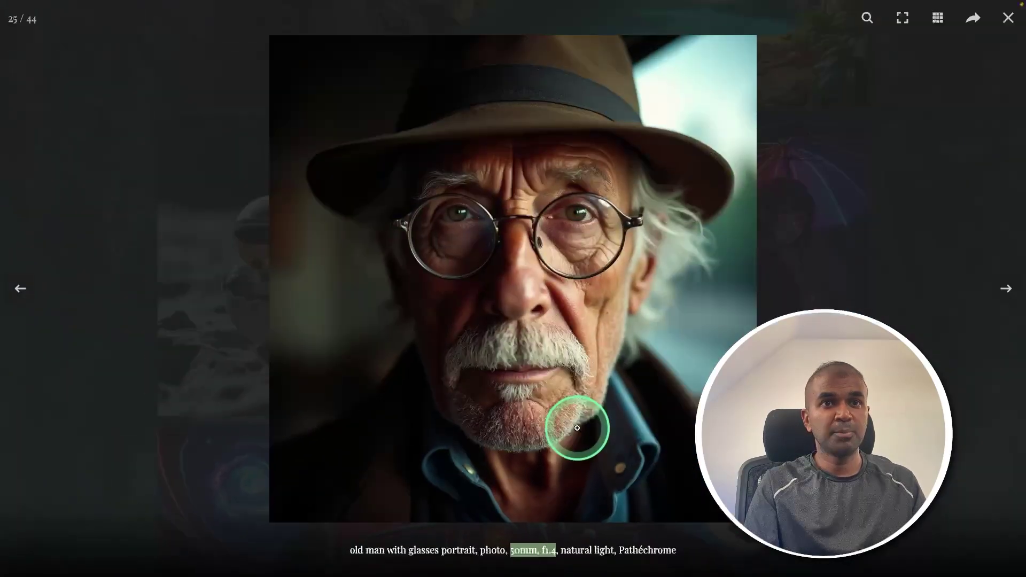
Close the old-man portrait lightbox and scroll down through the example gallery
key(Escape)
scroll(551, 288, down, 2)
scroll(551, 289, down, 20)
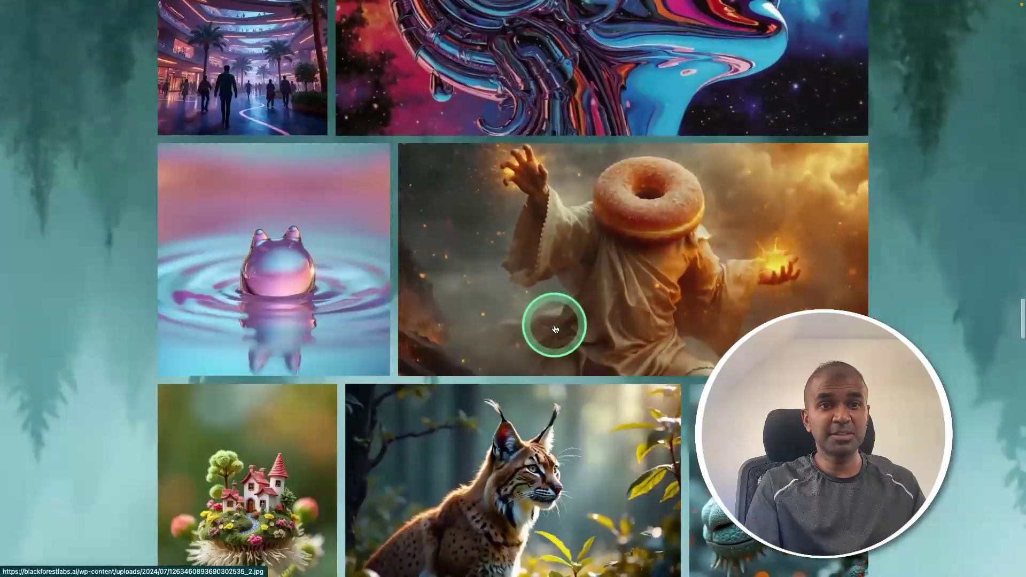
scroll(513, 288, down, 15)
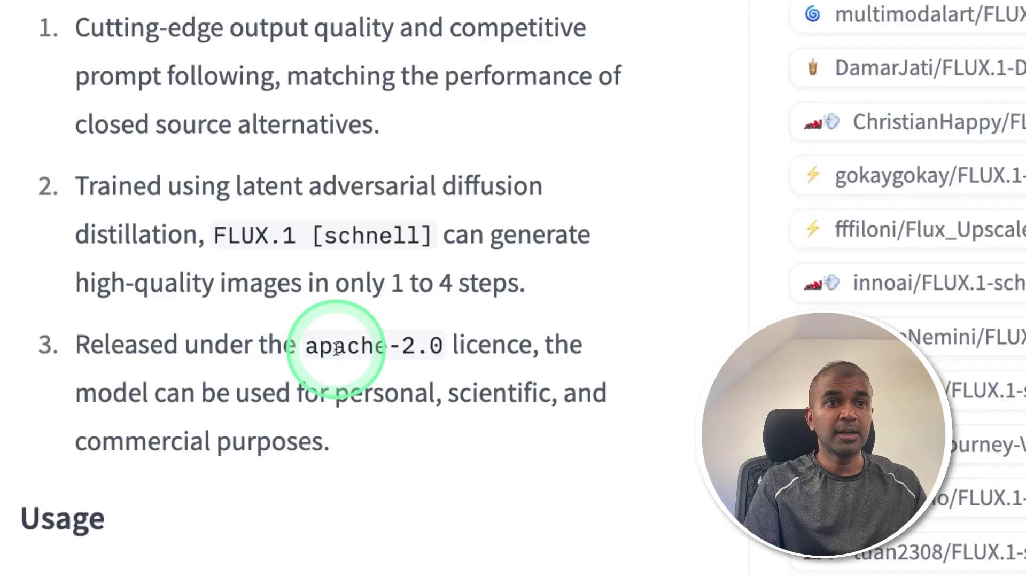
drag(305, 345, 469, 350)
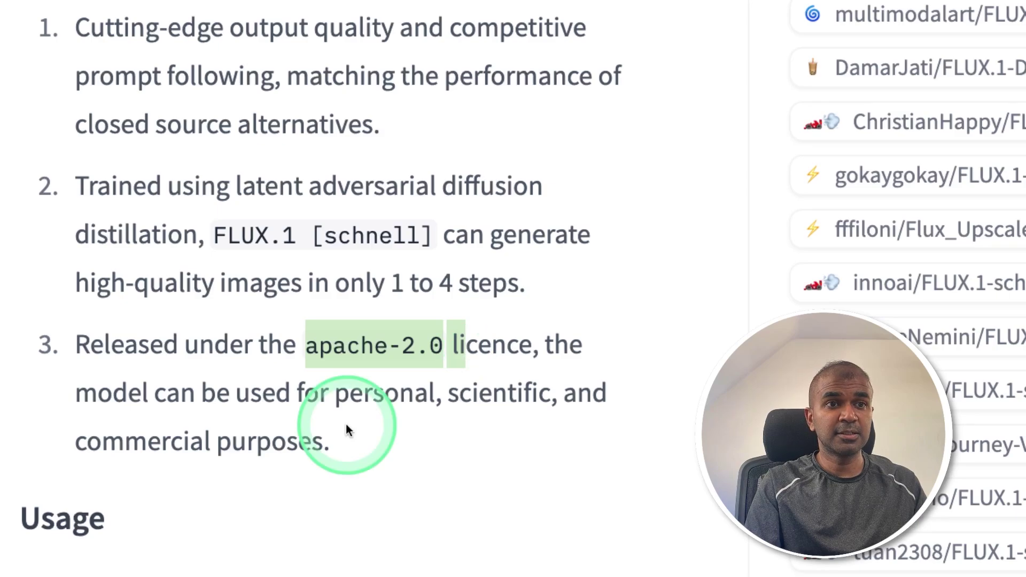
drag(335, 394, 293, 436)
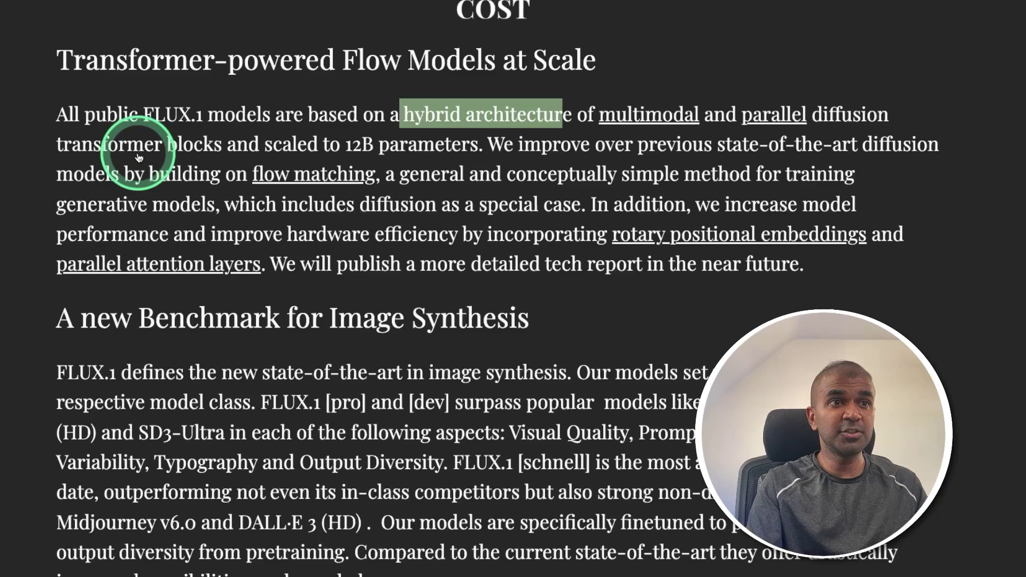
Highlight '12B parameters', 'flow matching', 'improve' and the hardware-efficiency claim, then clear the highlight
drag(342, 145, 368, 143)
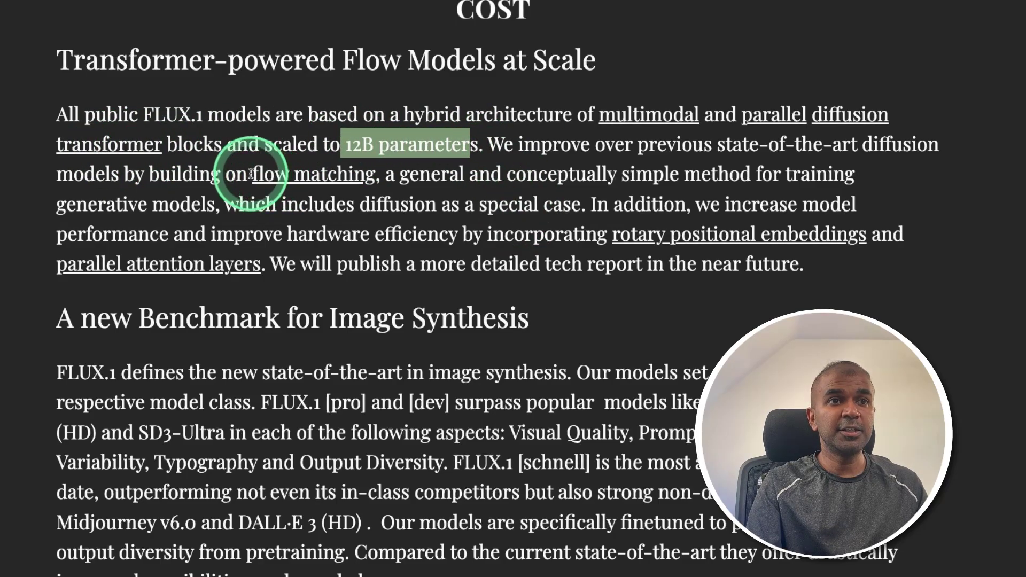
drag(249, 174, 369, 173)
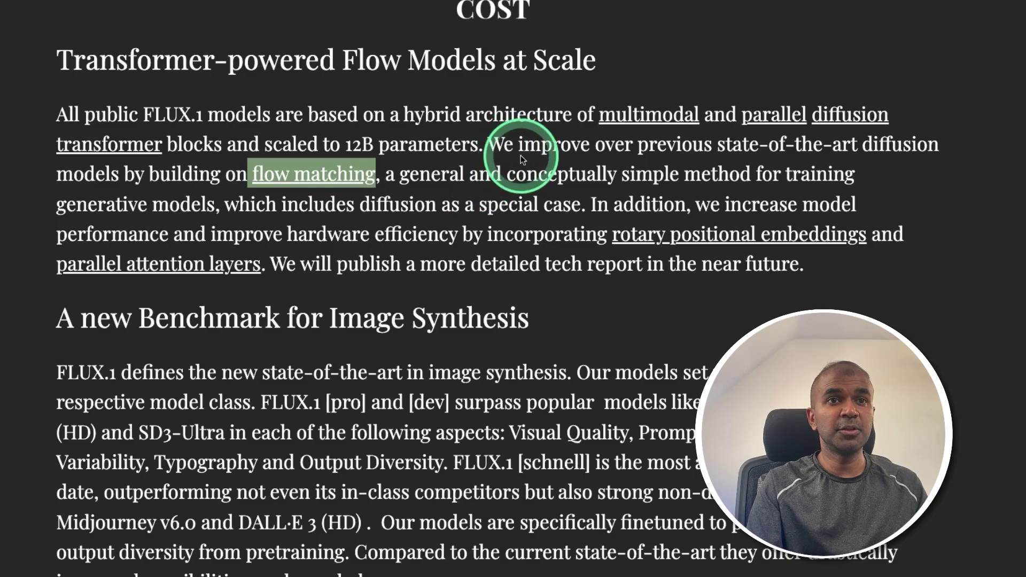
drag(518, 144, 590, 144)
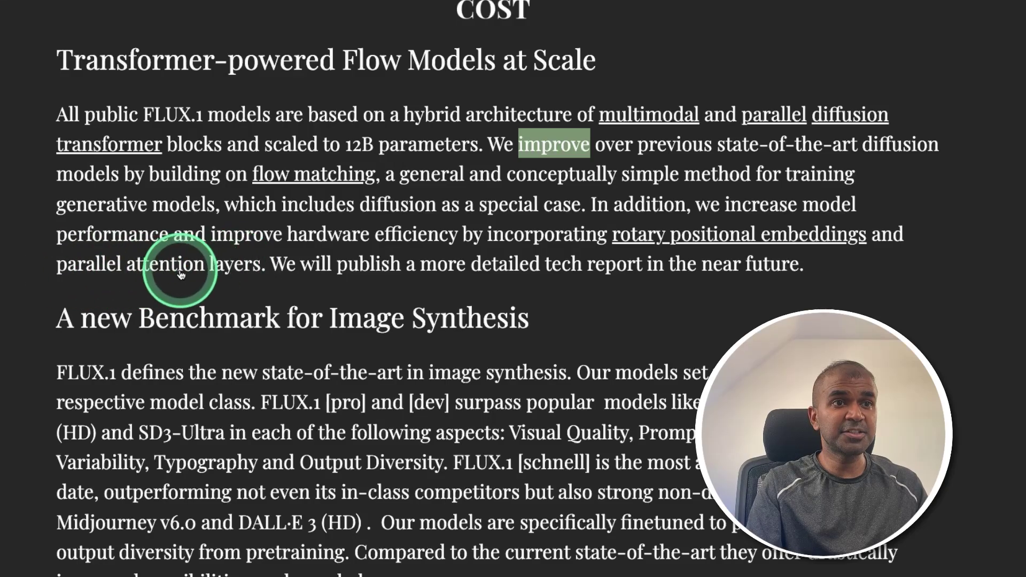
drag(56, 234, 210, 238)
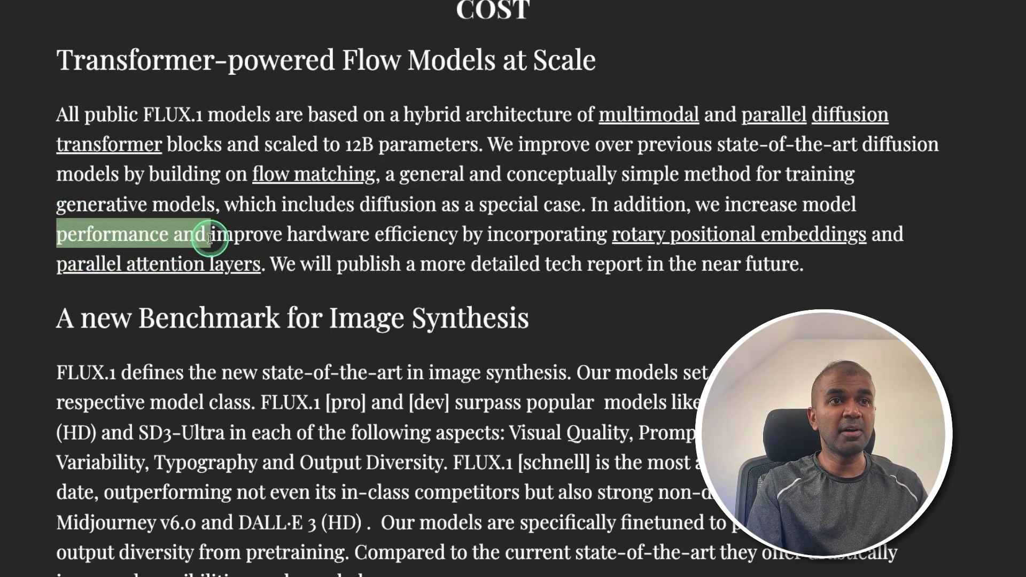
click(455, 235)
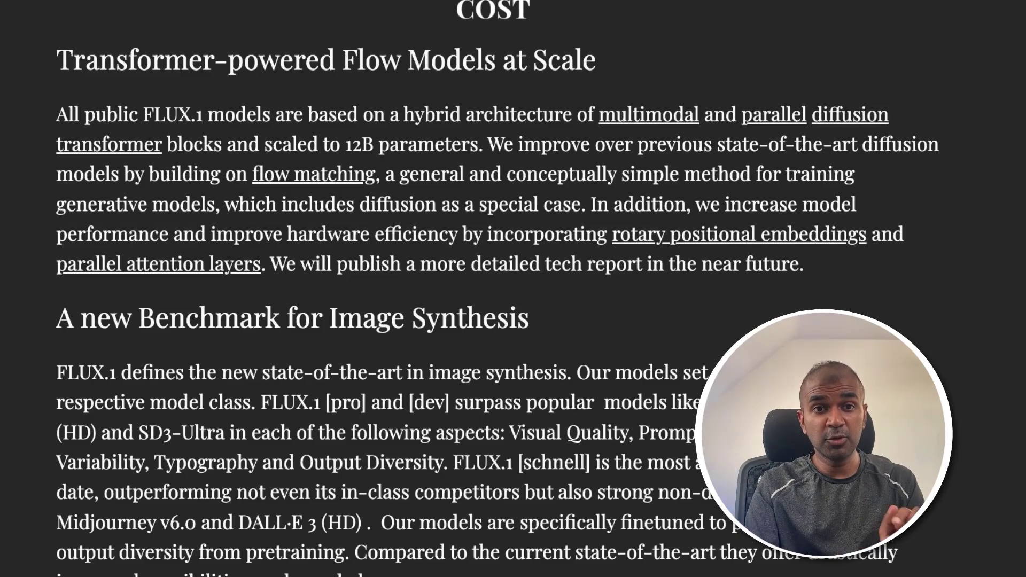